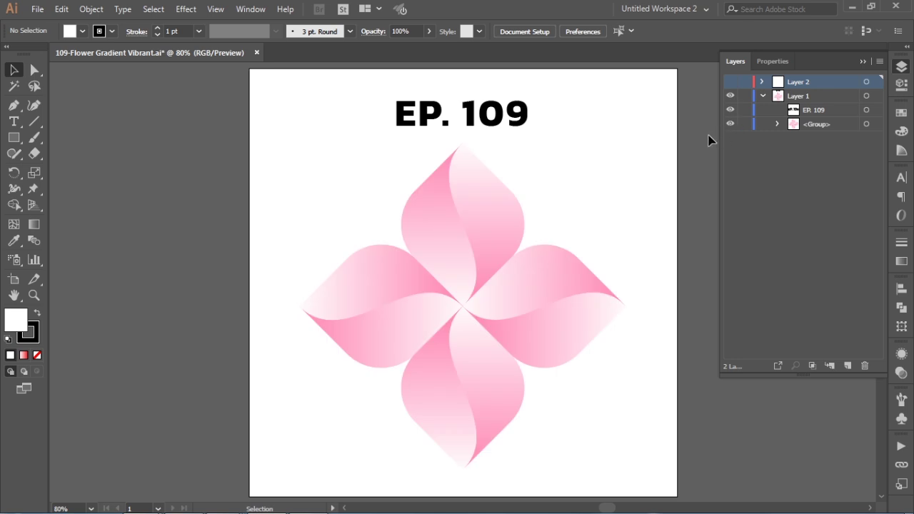
Make Layer 2 visible, and collapse, lock and hide Layer 1
left_click(763, 95)
left_click(731, 81)
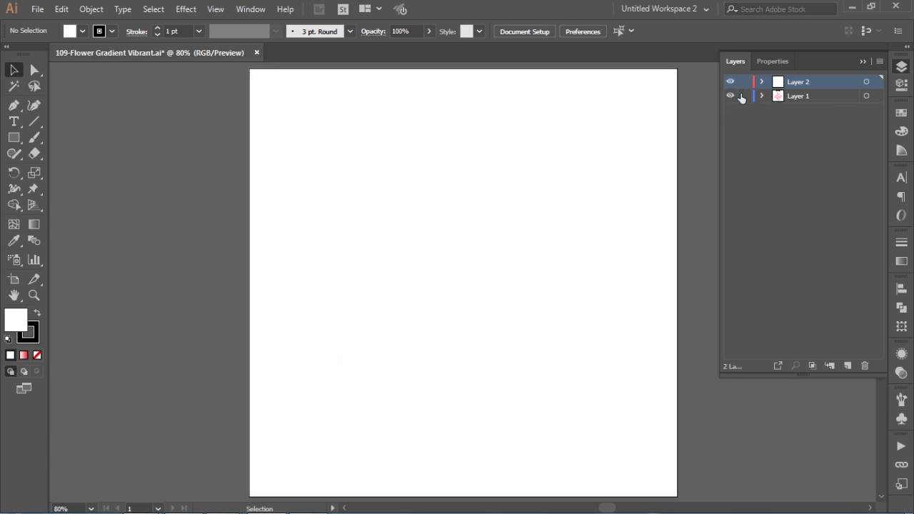
left_click(743, 96)
left_click(730, 96)
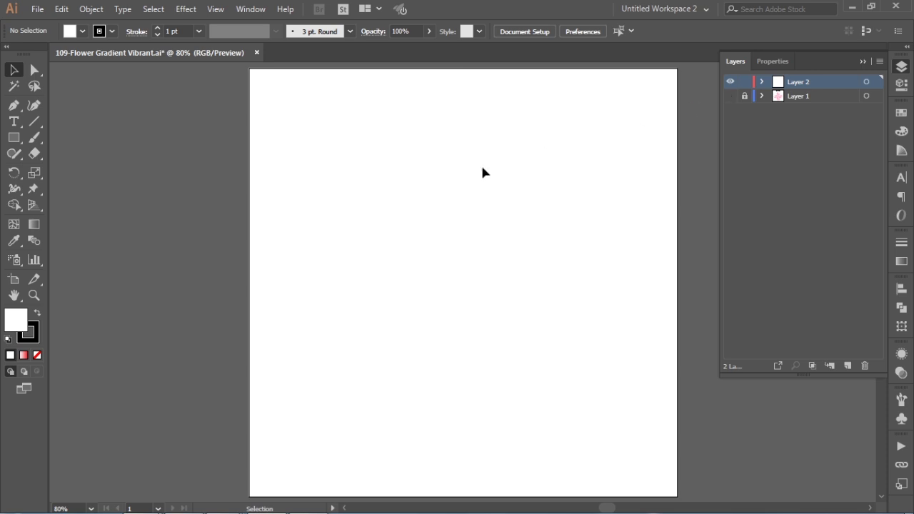
Draw a square in the upper middle of the artboard and rotate it 45° into a diamond
left_click(13, 138)
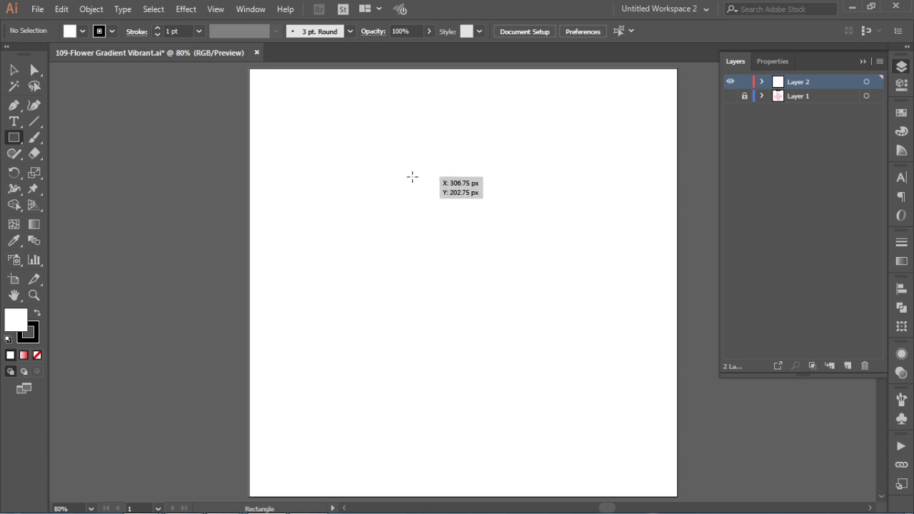
left_click_drag(392, 169, 501, 288)
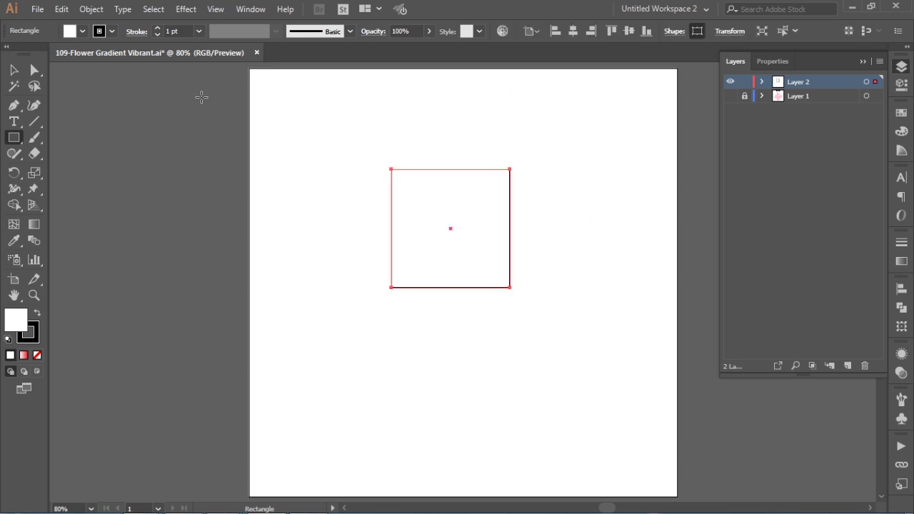
left_click(13, 70)
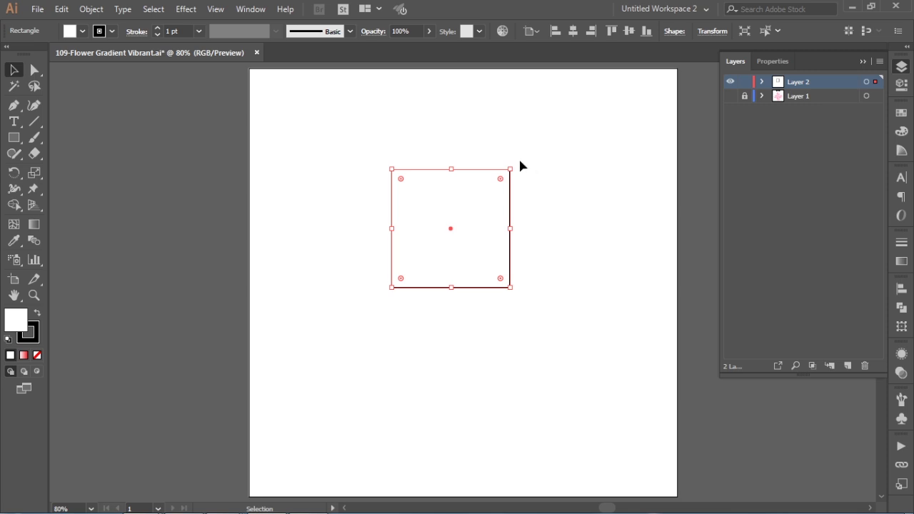
left_click_drag(514, 166, 548, 256)
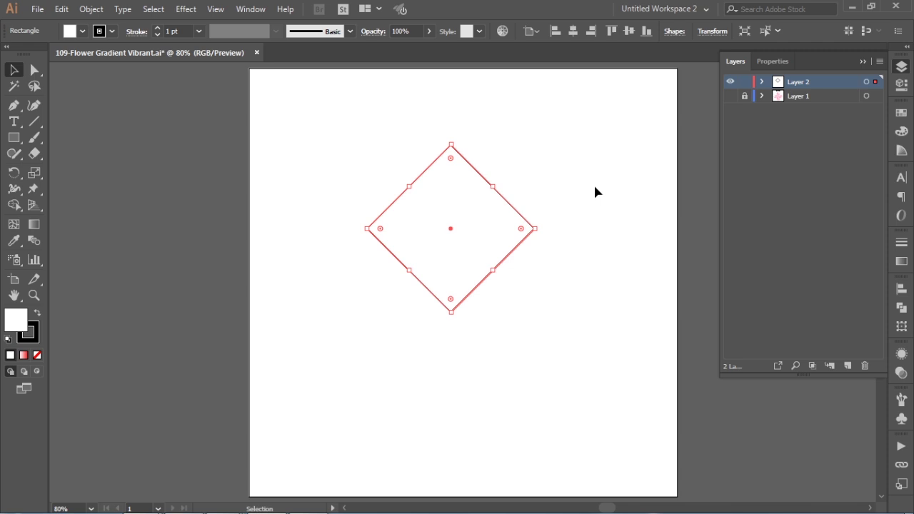
left_click(596, 187)
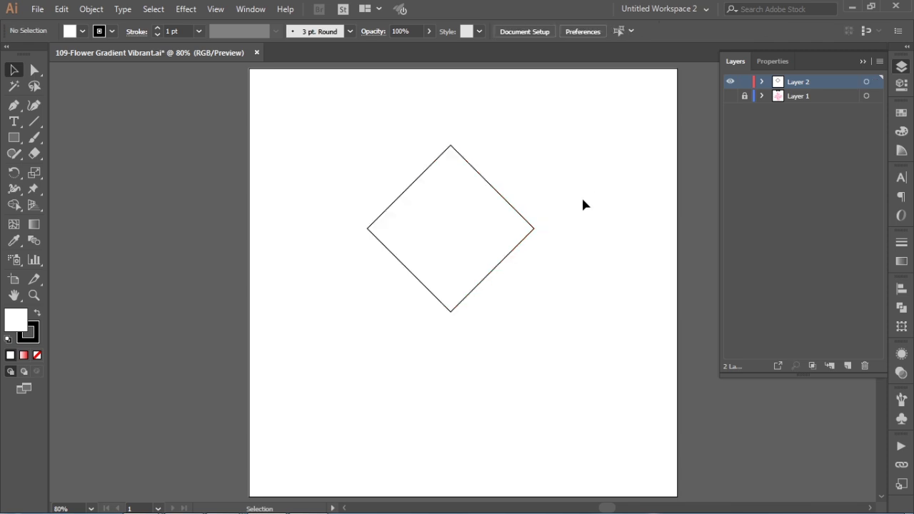
Round the diamond's left and right corners to their maximum radius, about 113 px, keeping the top and bottom corners sharp
left_click(34, 71)
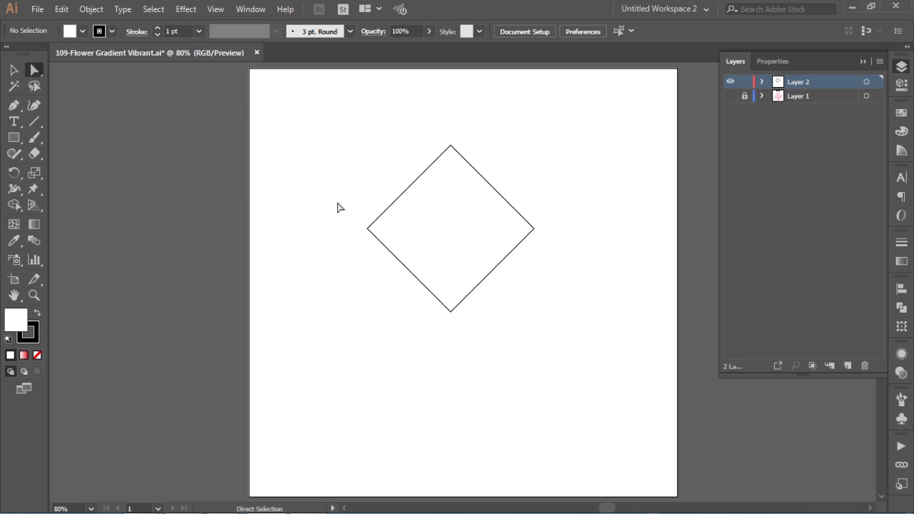
left_click_drag(325, 205, 565, 250)
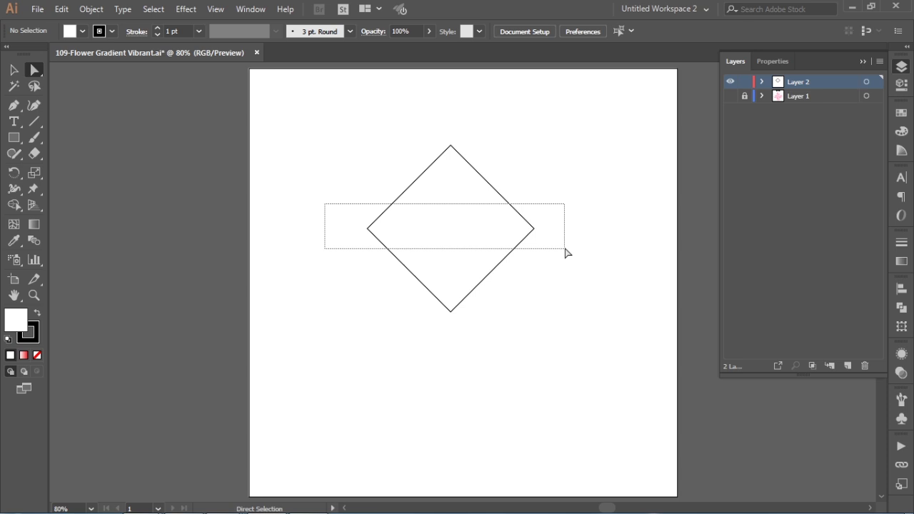
left_click_drag(565, 252, 576, 255)
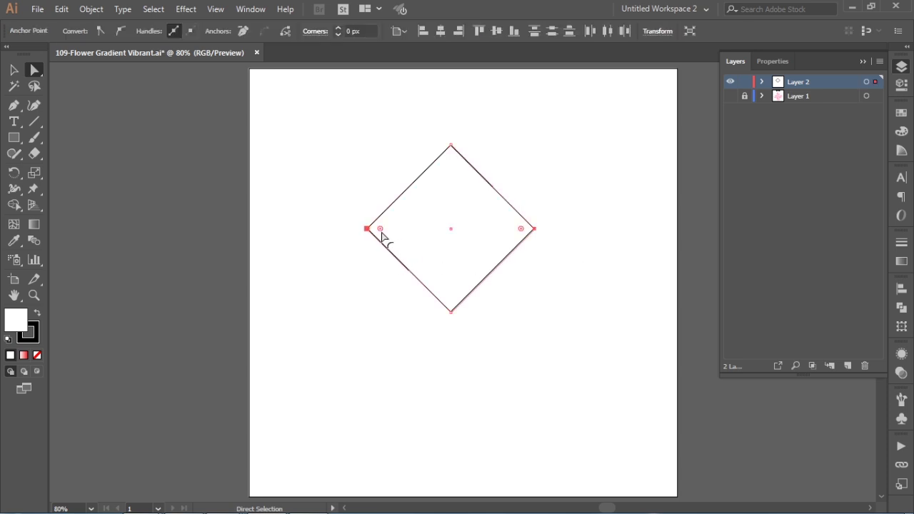
left_click_drag(380, 230, 452, 238)
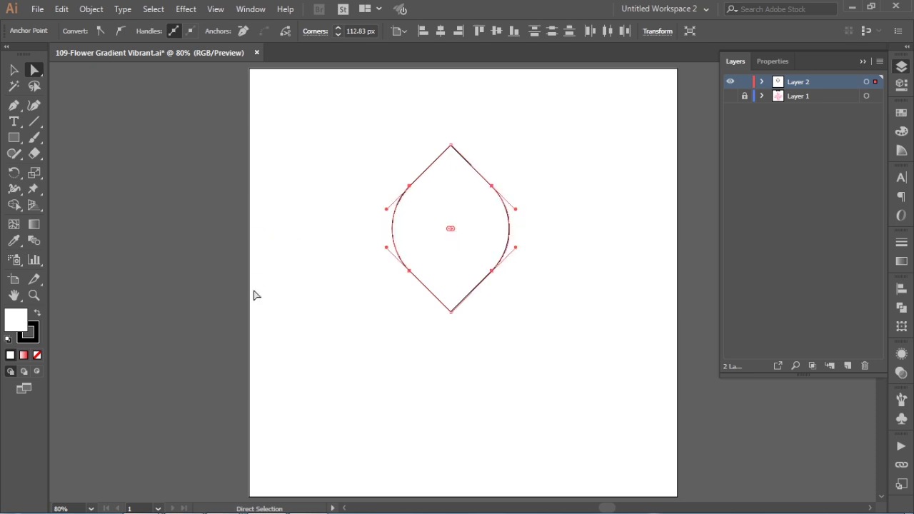
left_click(312, 265)
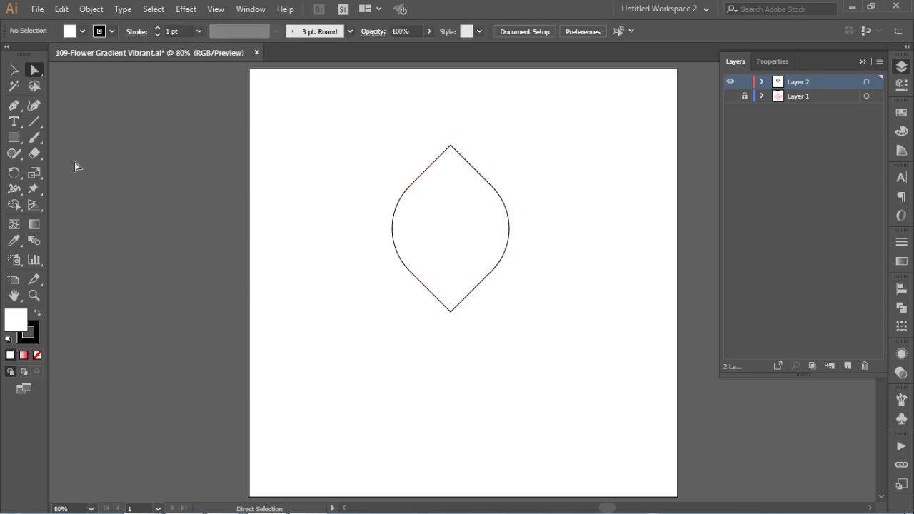
Draw a straight vertical line from the petal's top anchor to its bottom anchor
left_click(32, 123)
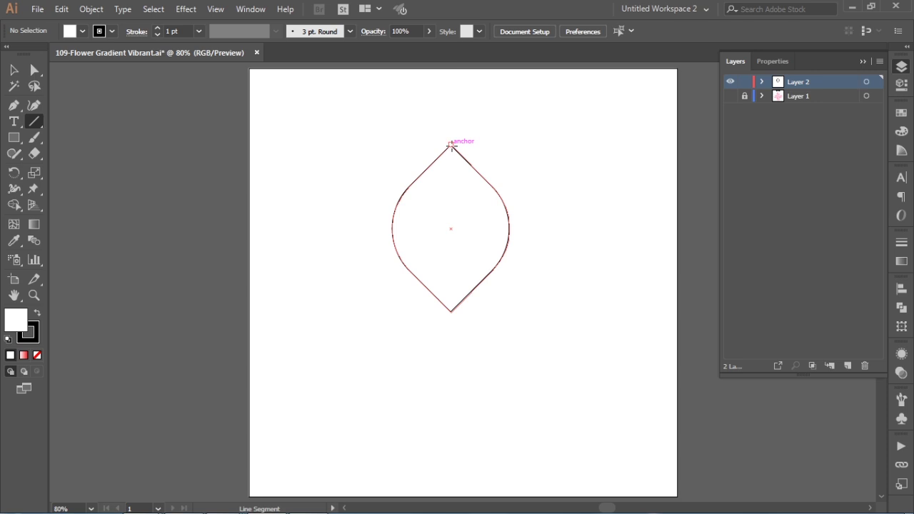
left_click_drag(450, 145, 451, 311)
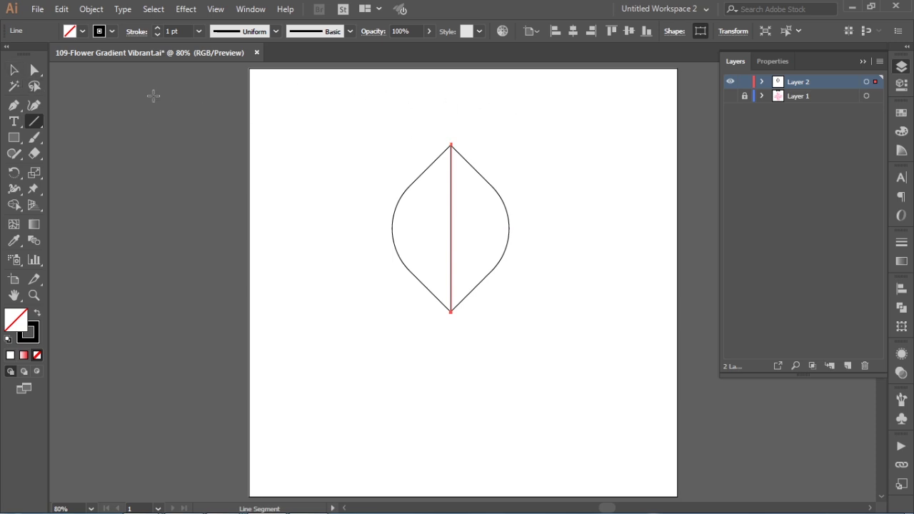
left_click(15, 73)
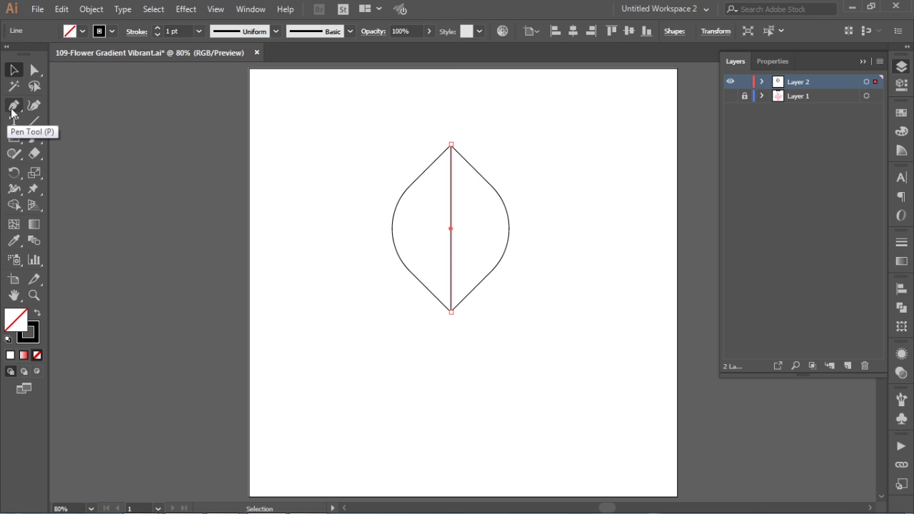
Bend the centre line into an S-curve with the Anchor Point Tool, aligning its end handles with the petal's upper-right and lower-left edges
left_click_drag(11, 111, 46, 154)
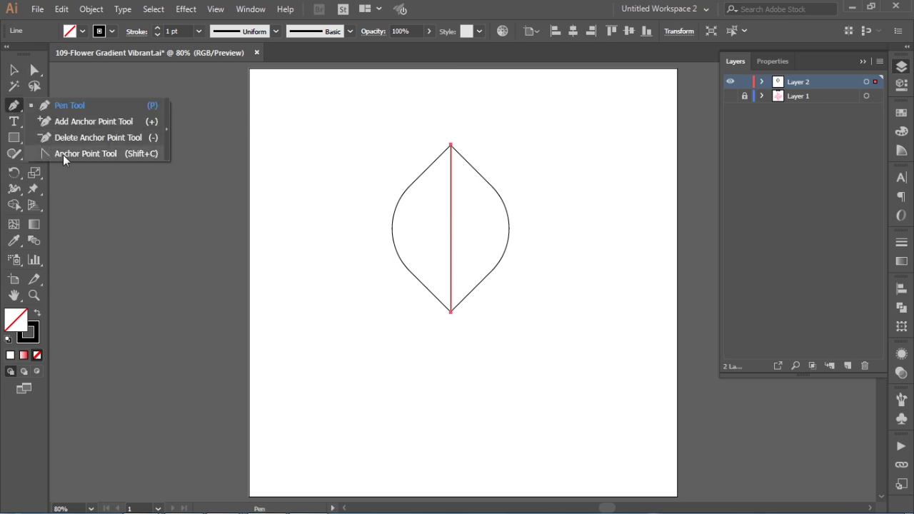
left_click_drag(63, 155, 63, 155)
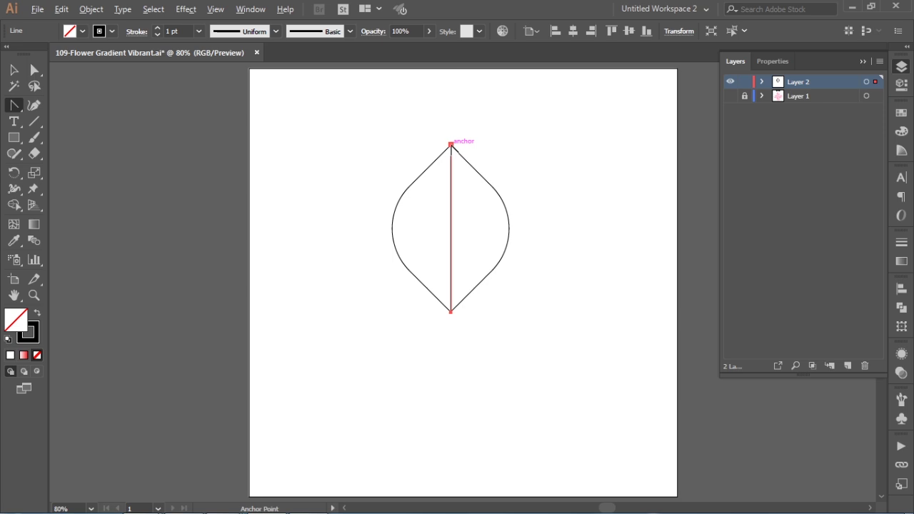
left_click_drag(451, 144, 500, 192)
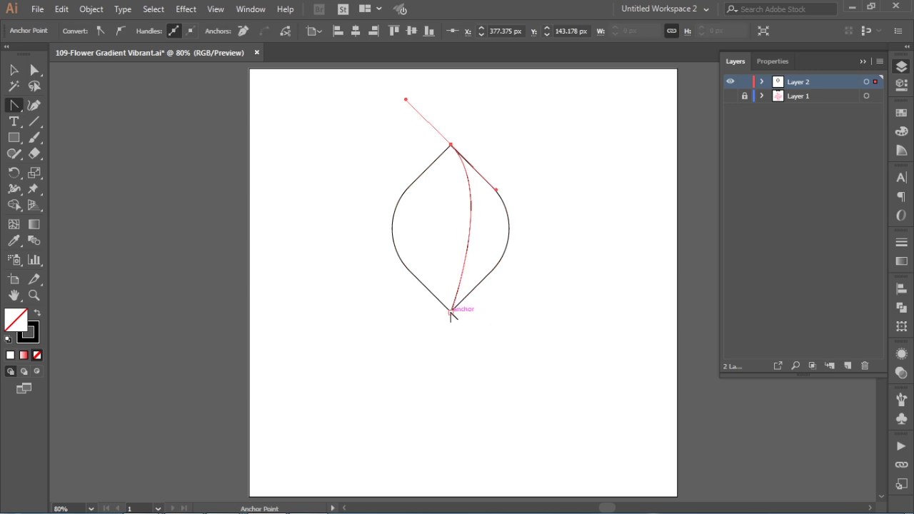
left_click_drag(451, 312, 503, 356)
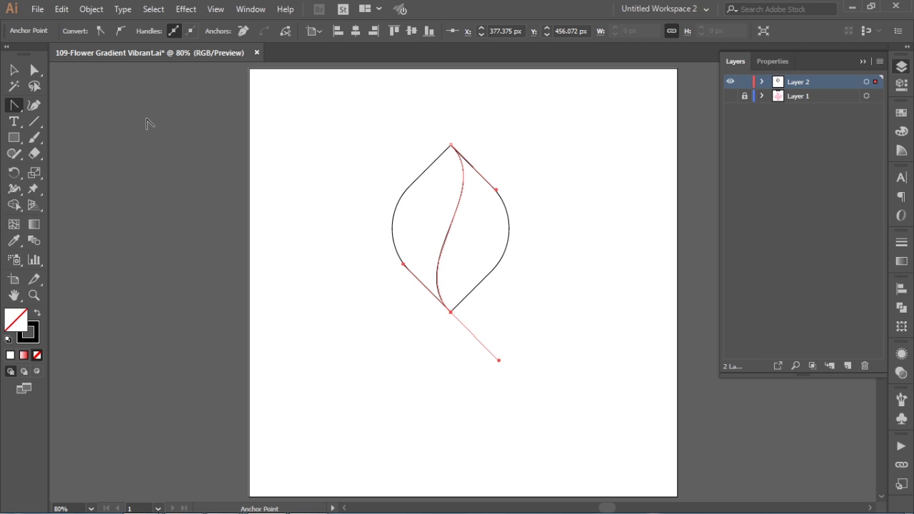
left_click(13, 69)
left_click(343, 151)
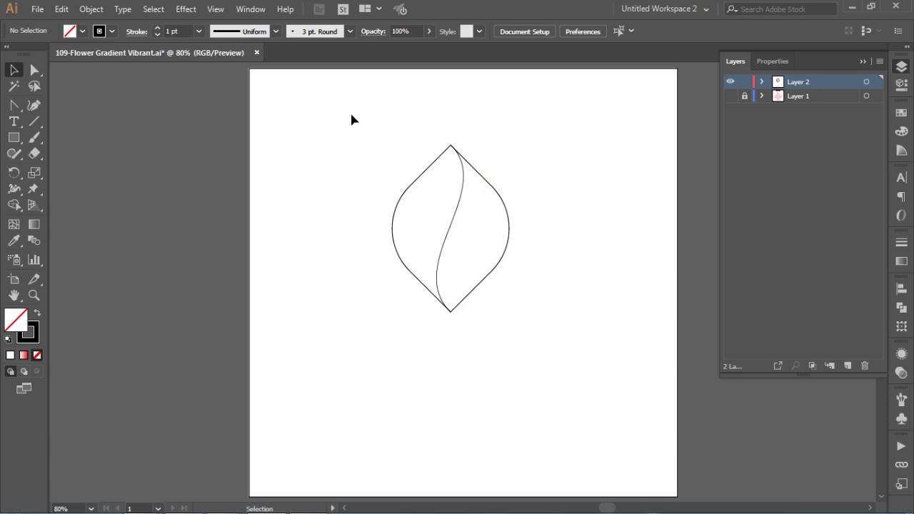
Split the petal along the S-curve into separate left and right halves with the Shape Builder tool
left_click_drag(336, 97, 573, 336)
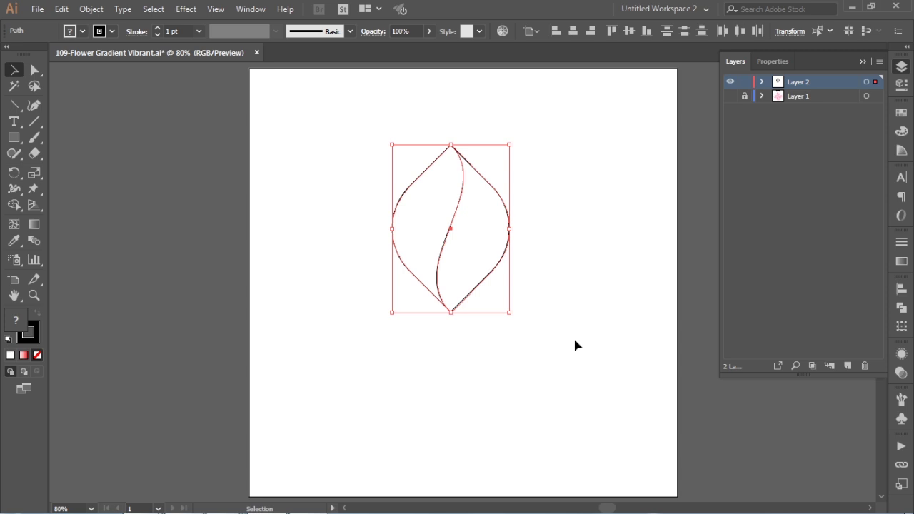
left_click(16, 206)
left_click(433, 225)
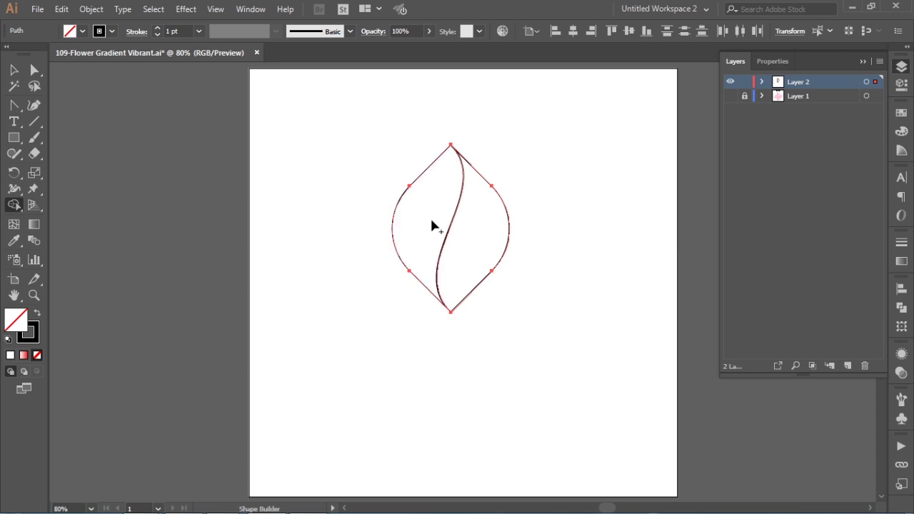
left_click(491, 238)
left_click(13, 69)
left_click(313, 145)
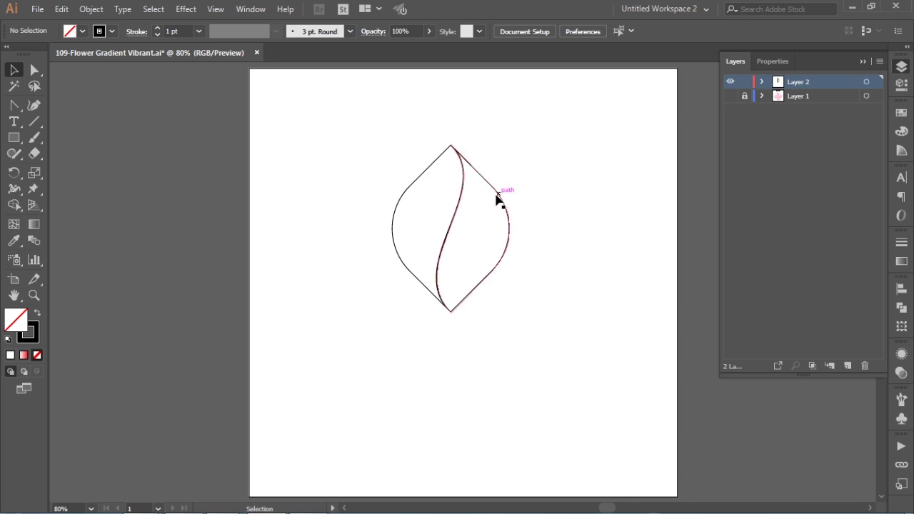
Test that the petal halves are separate by moving each one aside and undoing the moves
left_click_drag(506, 204, 443, 230)
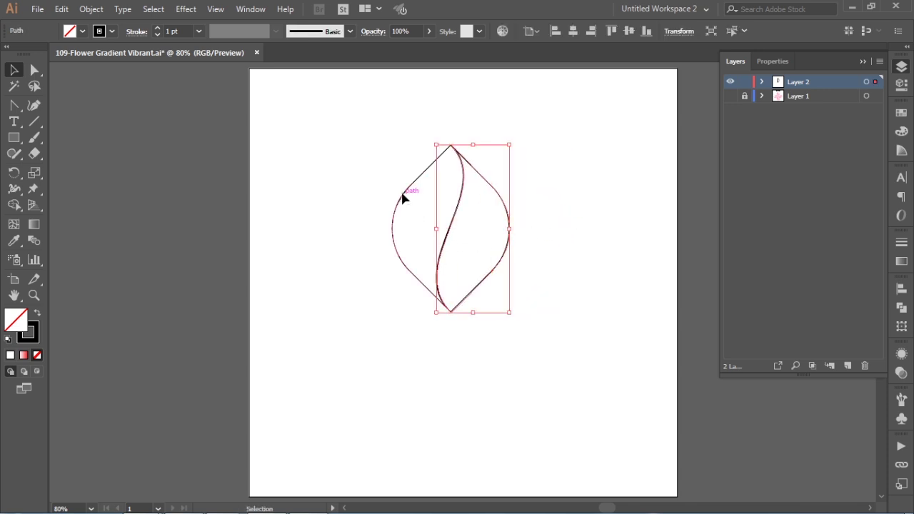
left_click_drag(402, 198, 359, 198)
key("a")
key("ctrl+z")
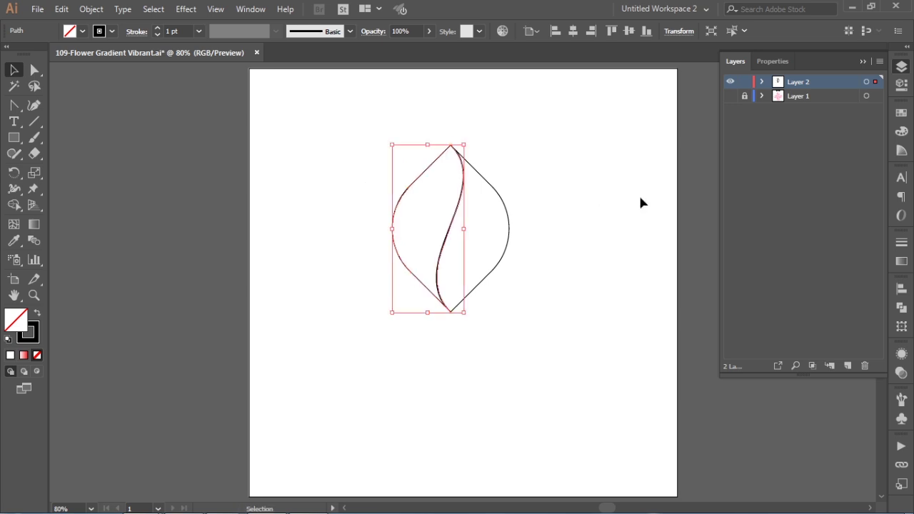
left_click(518, 162)
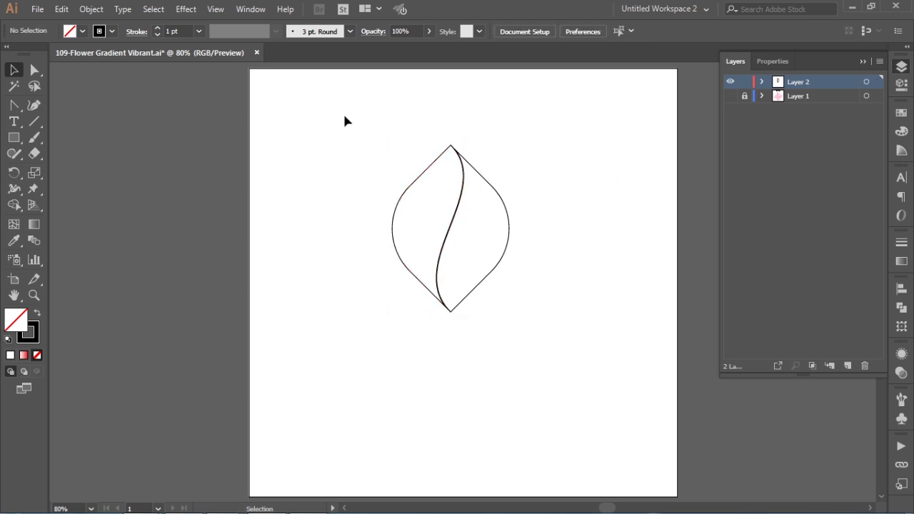
Fill both petal halves with the pink-to-white gradient swatch and set their stroke to none
left_click_drag(338, 110, 579, 343)
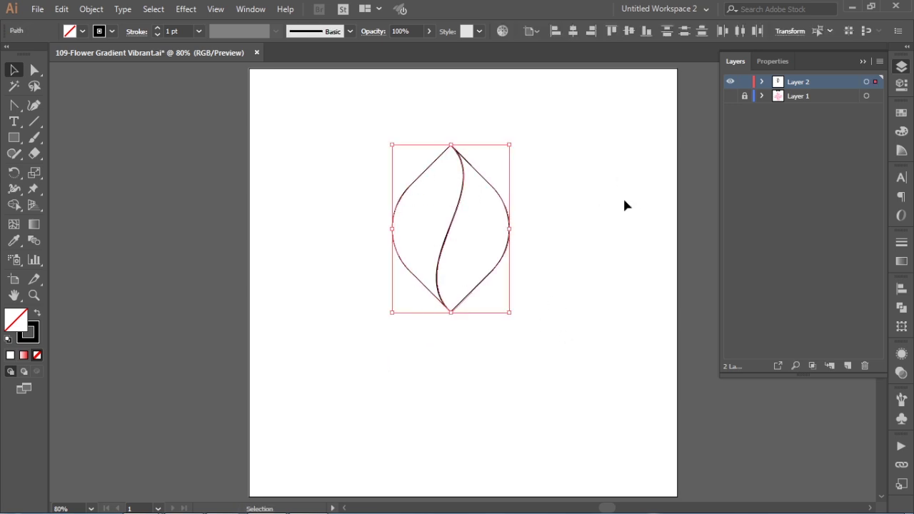
left_click(902, 114)
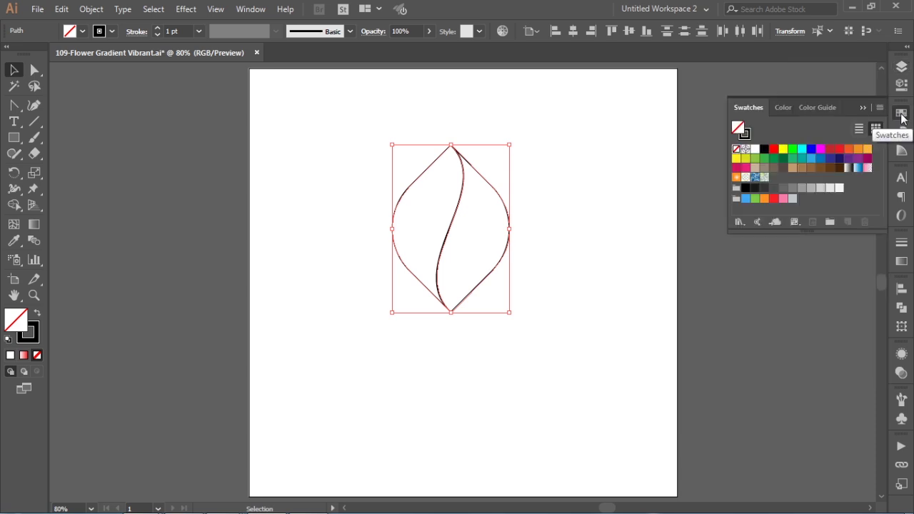
left_click(868, 168)
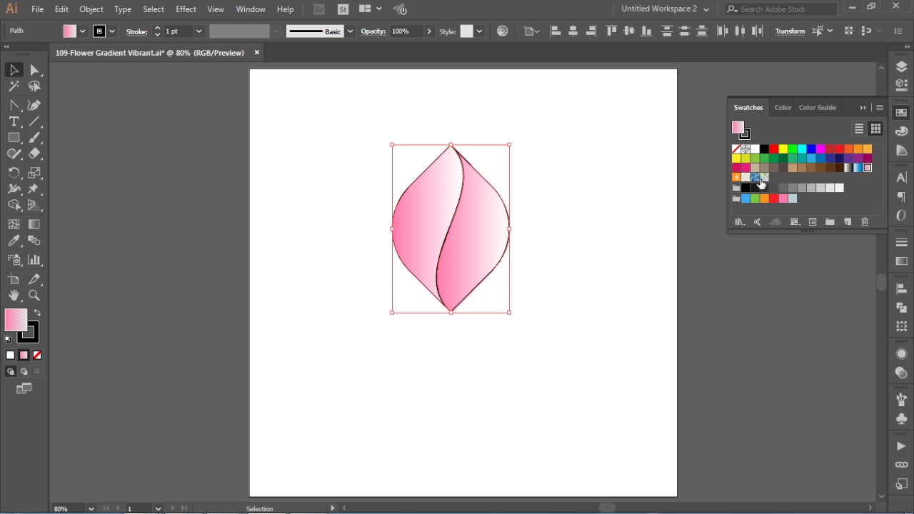
key("x")
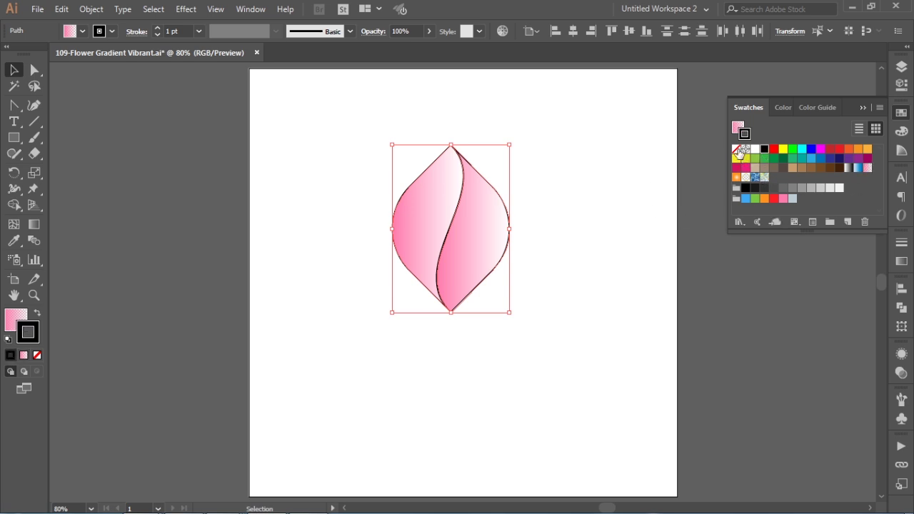
left_click(737, 150)
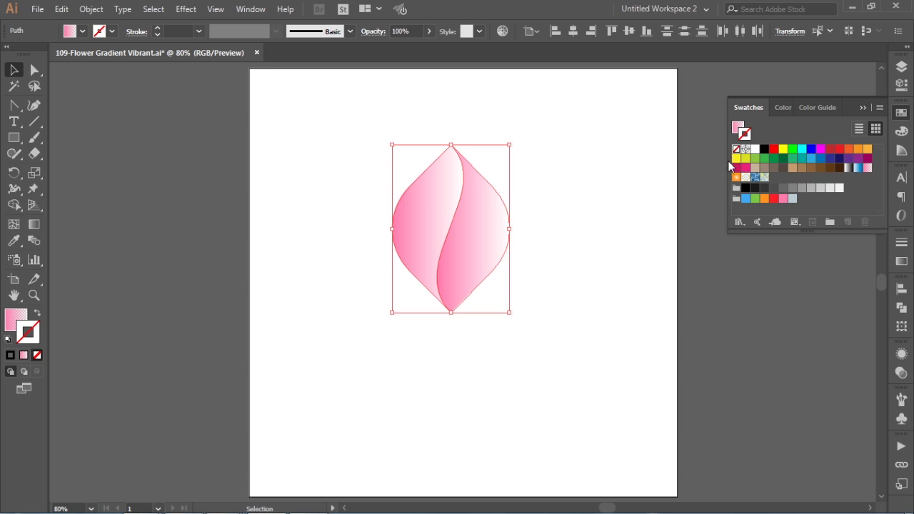
left_click(903, 116)
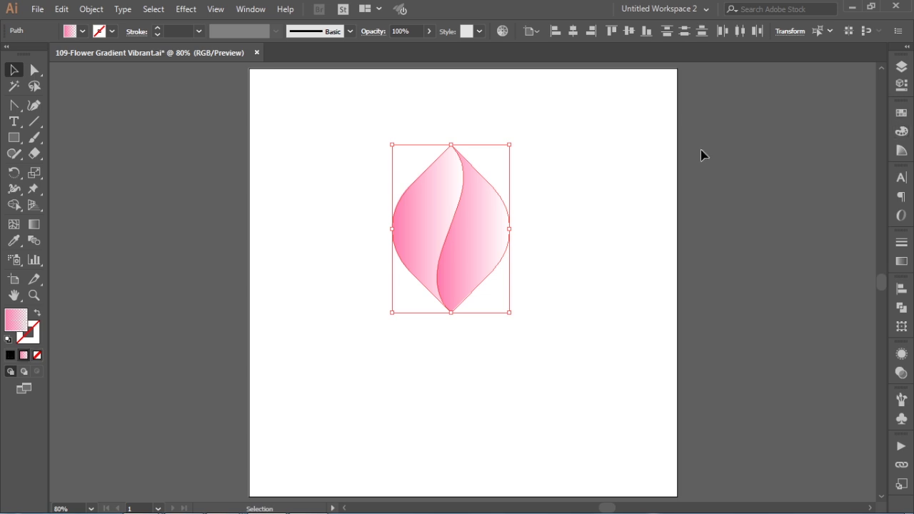
left_click(606, 171)
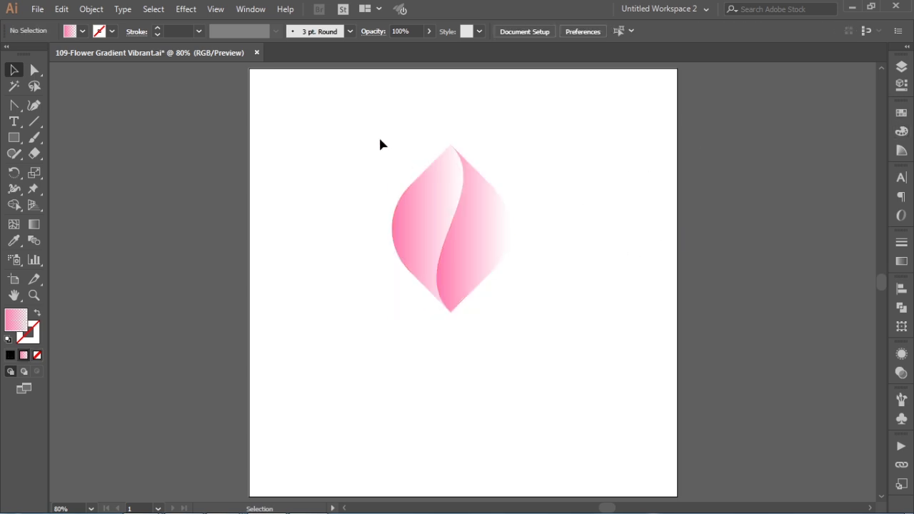
Group the two petal halves and move the grouped petal up toward the artboard's upper edge
left_click_drag(352, 128, 548, 327)
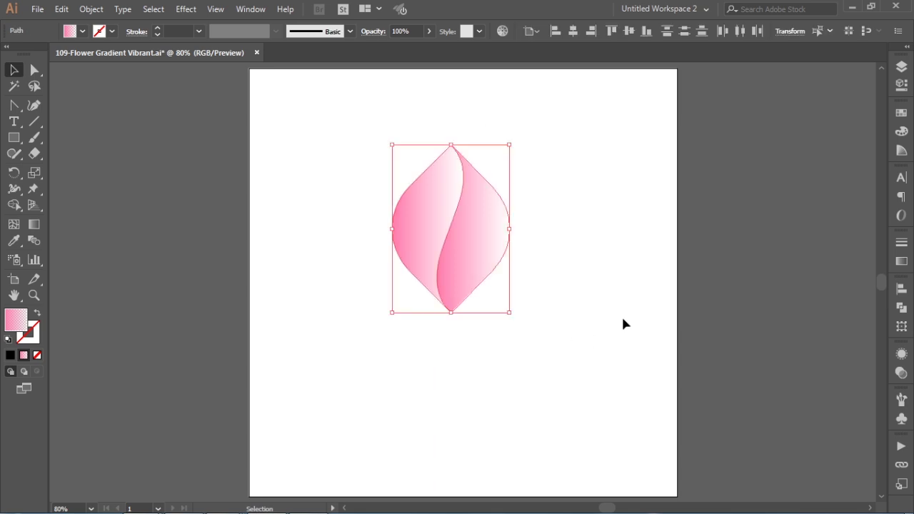
left_click(90, 9)
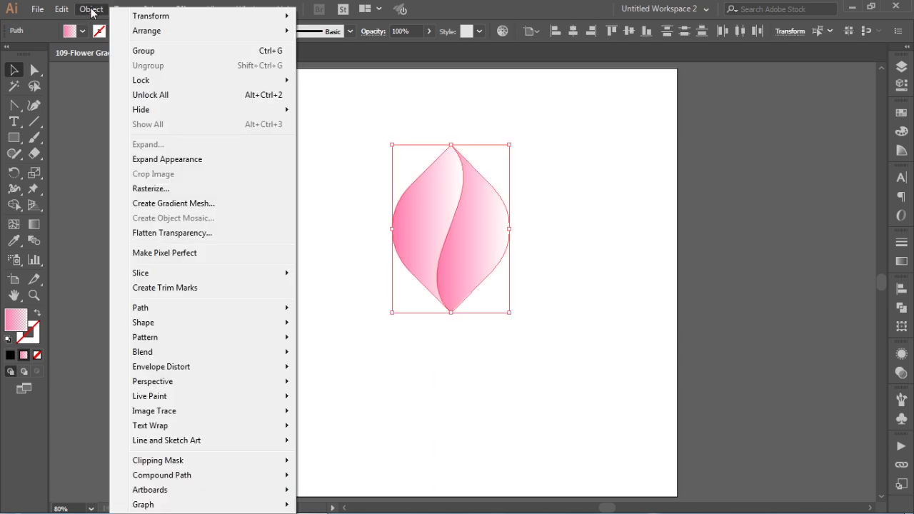
left_click(143, 52)
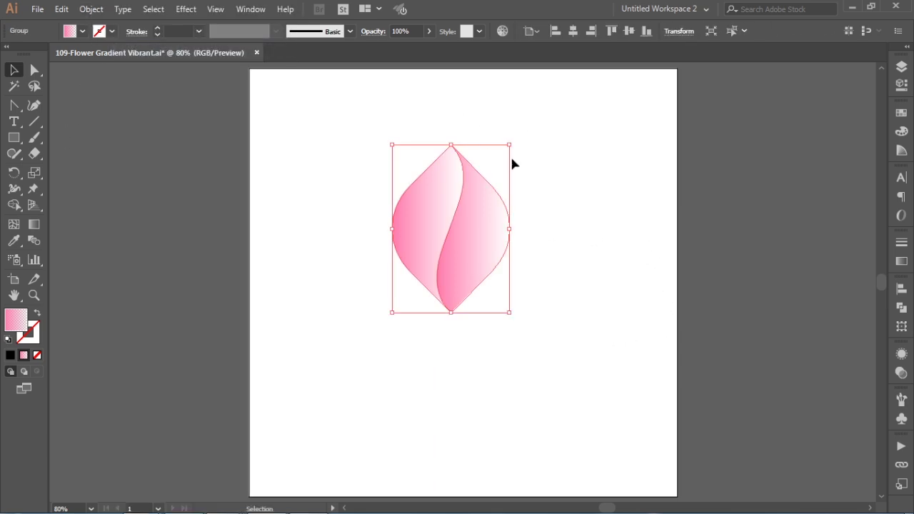
left_click(591, 179)
left_click_drag(476, 249, 478, 212)
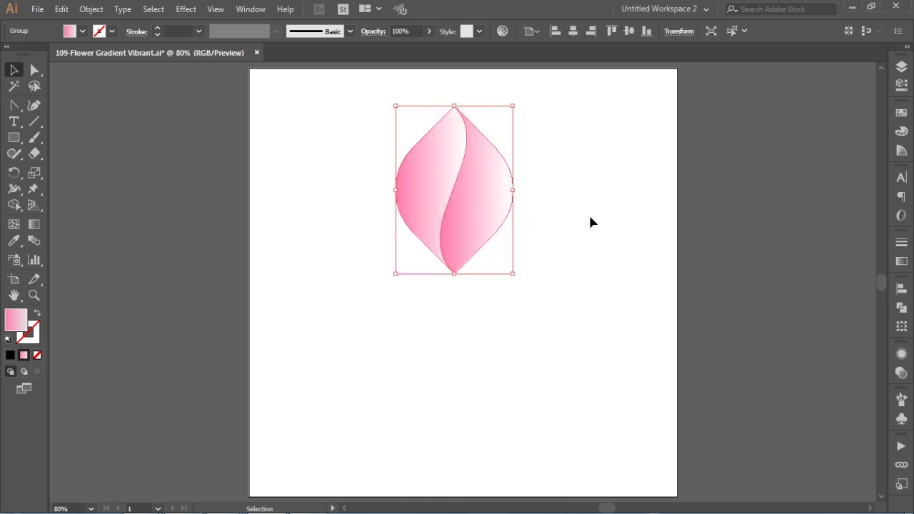
Create a copy of the petal rotated 90° about its lower tip with the Rotate tool
left_click(14, 174)
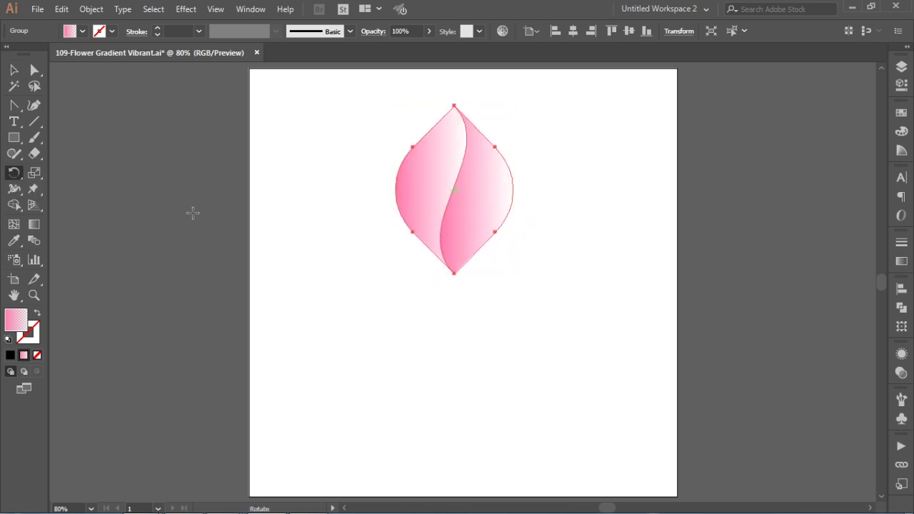
left_click(454, 273, "alt")
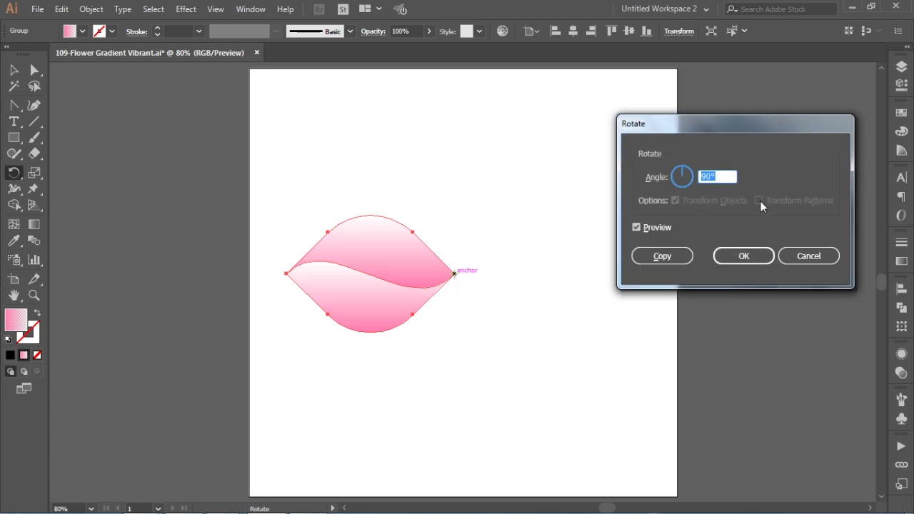
left_click(723, 179)
left_click(672, 258)
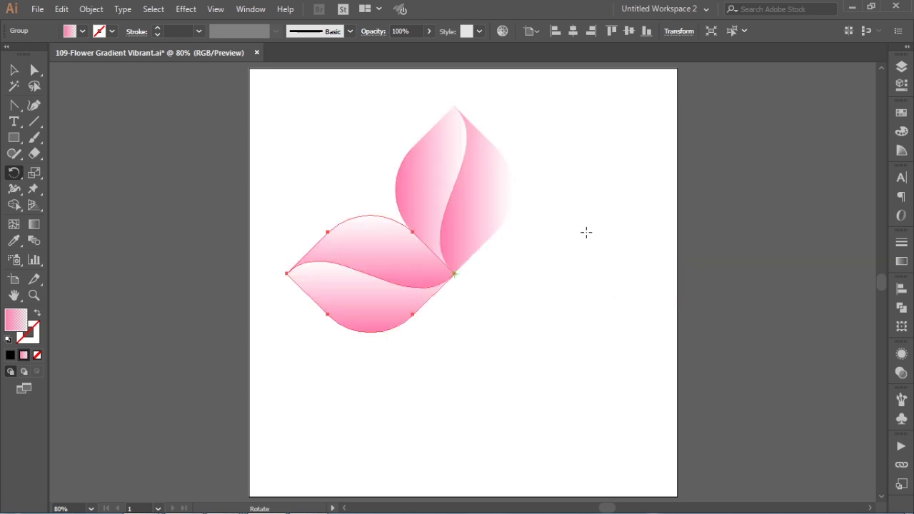
Repeat the rotated copy twice to complete the four-petal flower, and deselect it
key("ctrl")
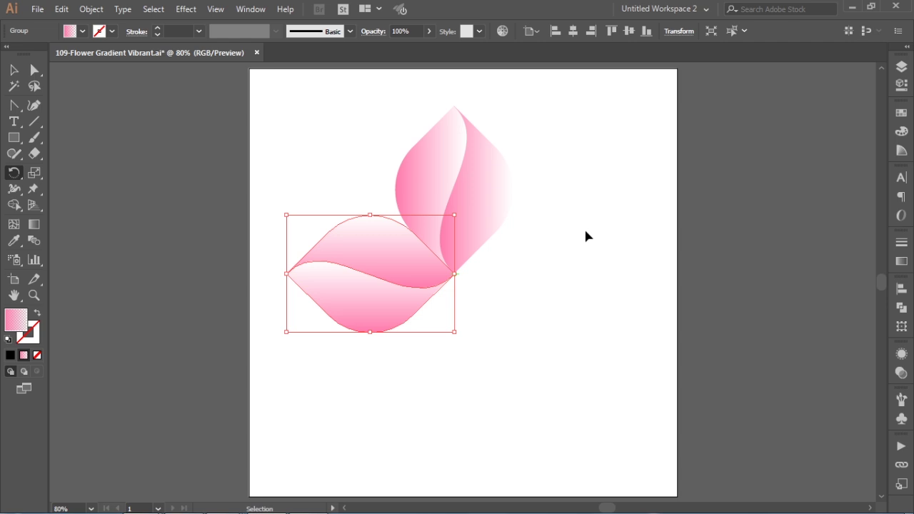
key("ctrl+d")
key("ctrl+d")
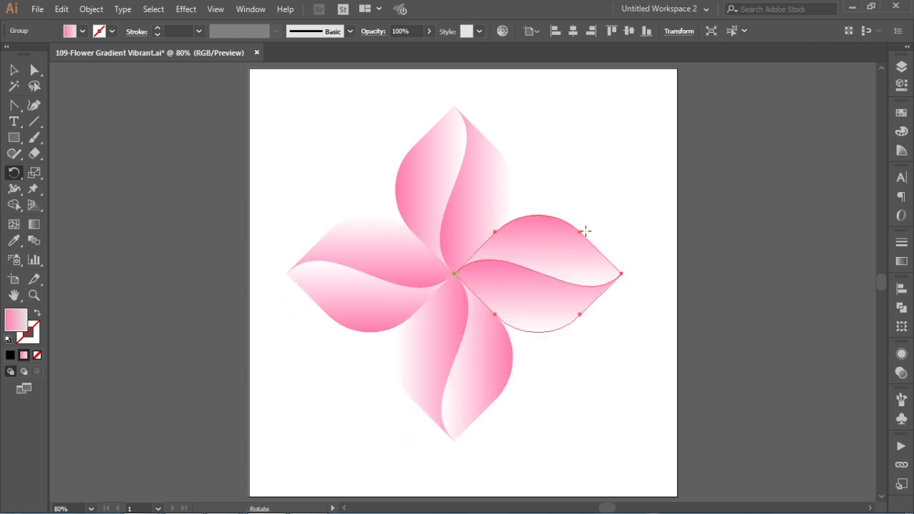
left_click(13, 69)
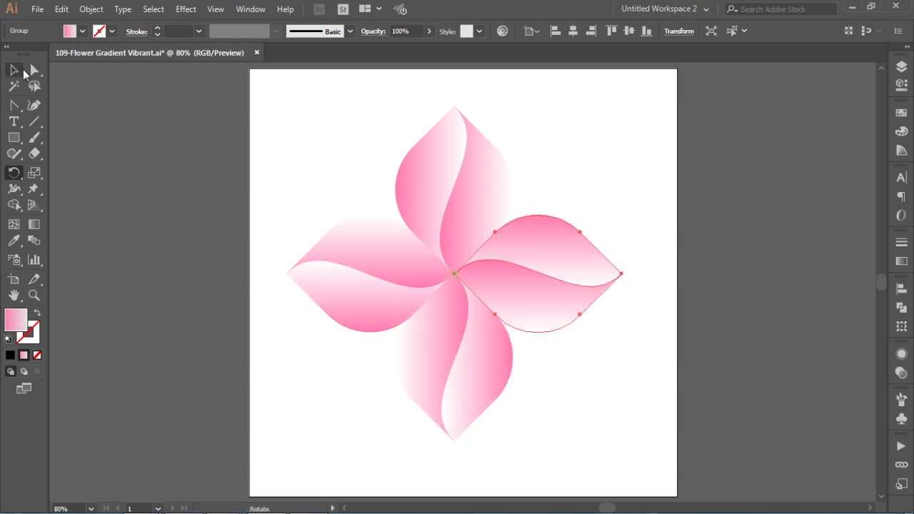
left_click(282, 133)
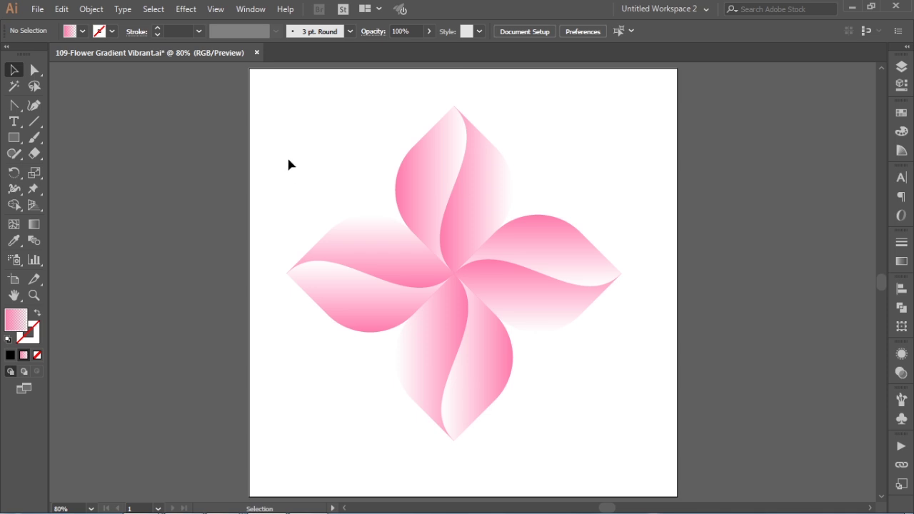
Try the blue gradient swatch on all four petals, and fill them with the white-to-black gradient swatch instead
left_click_drag(275, 115, 647, 431)
left_click(305, 125)
key("ctrl+space")
left_click_drag(269, 92, 664, 393)
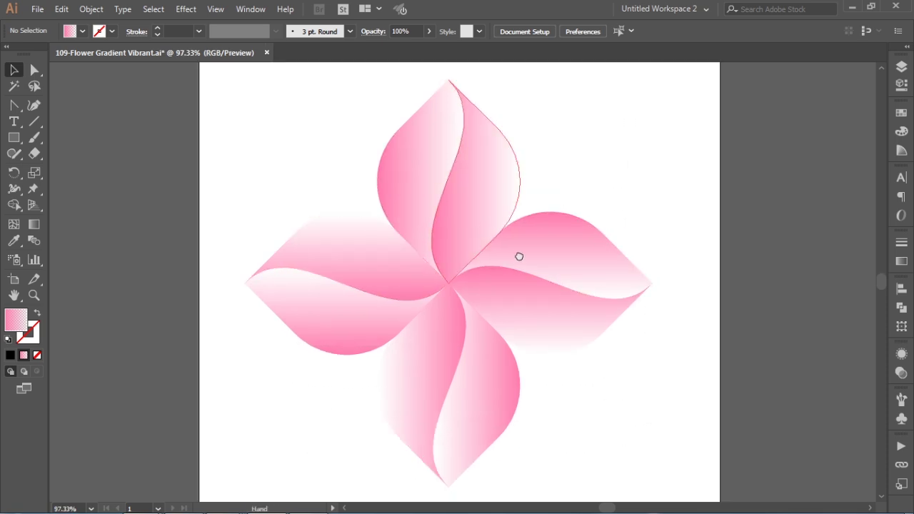
left_click_drag(519, 255, 530, 251)
left_click_drag(442, 182, 445, 193)
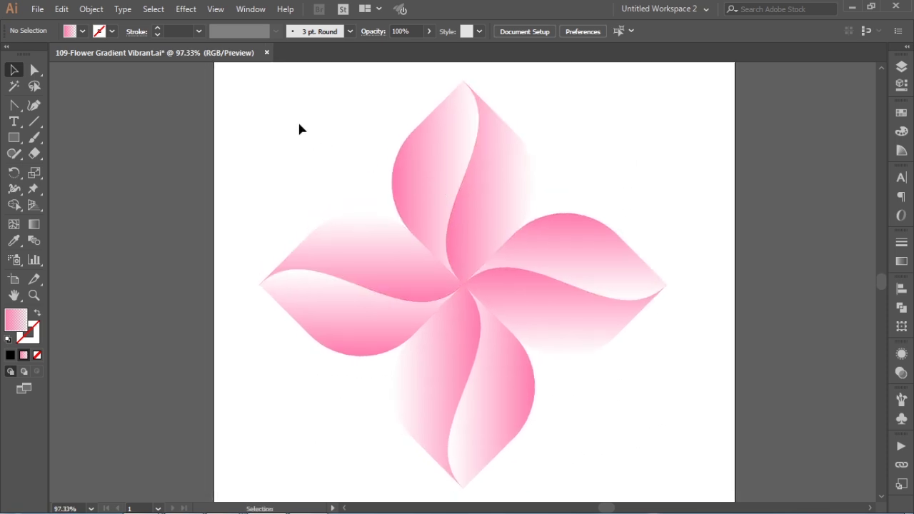
left_click_drag(298, 123, 653, 392)
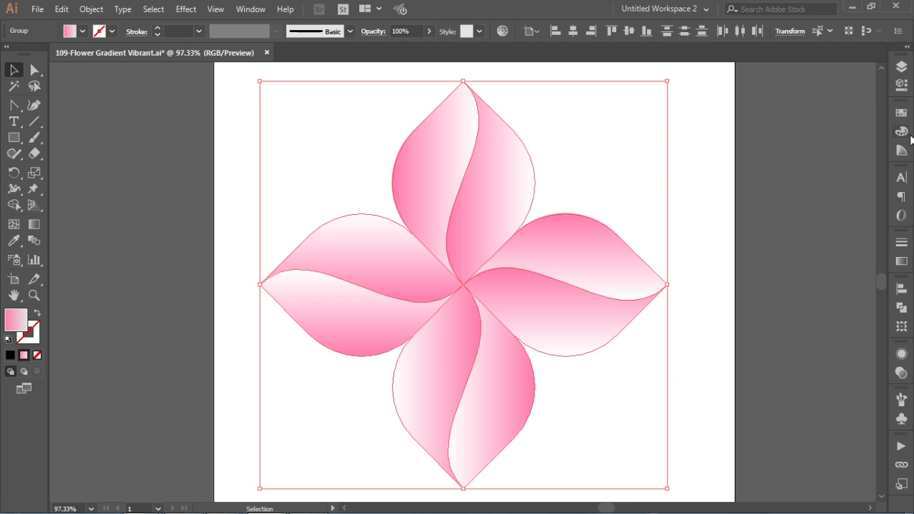
left_click(902, 112)
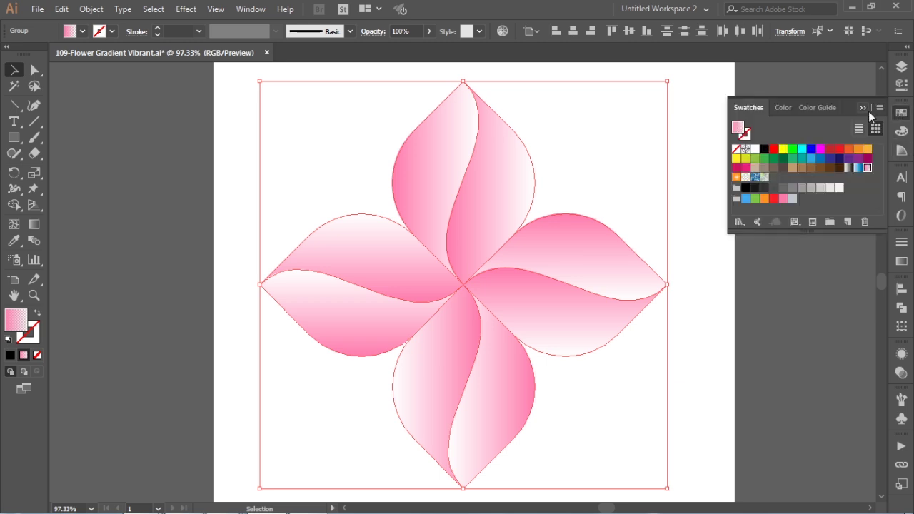
left_click(858, 169)
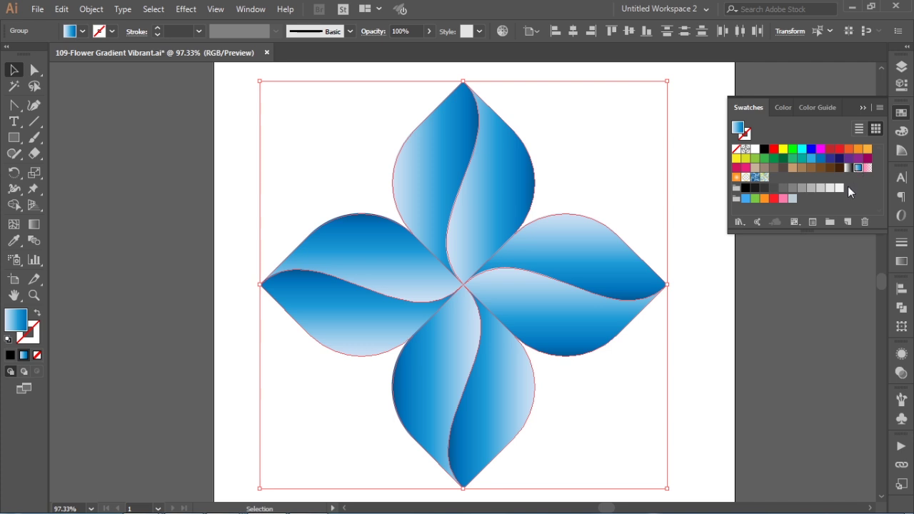
left_click(849, 169)
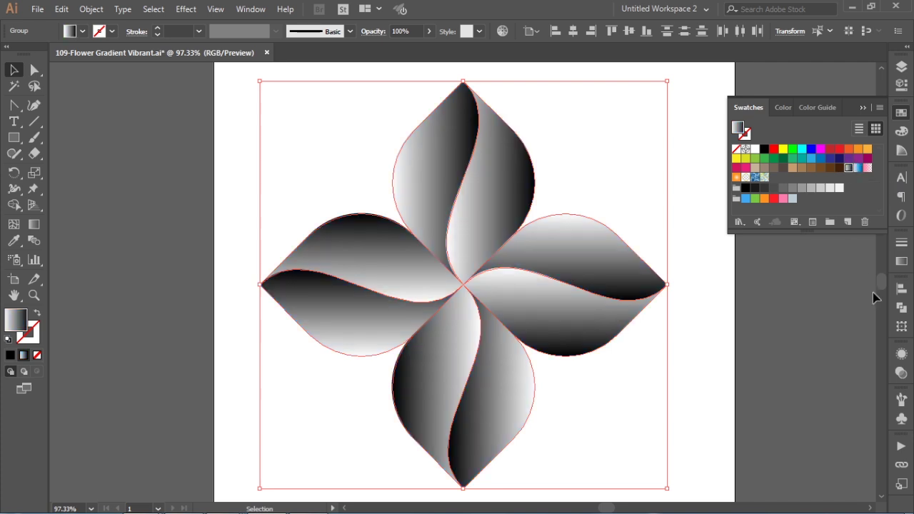
Recolour the gradient's black stop, trying red (R=255 G=29 B=37) and settling on the crimson swatch, and deselect the flower
left_click(902, 262)
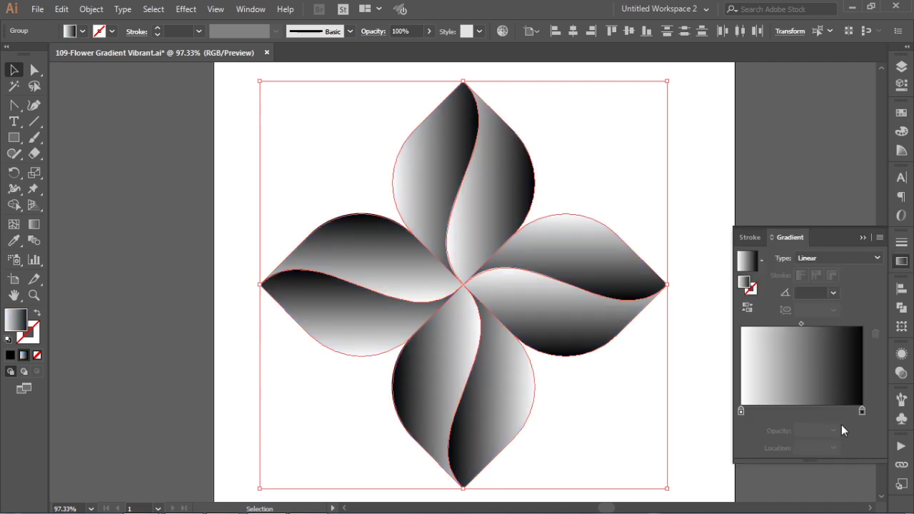
double_click(862, 413)
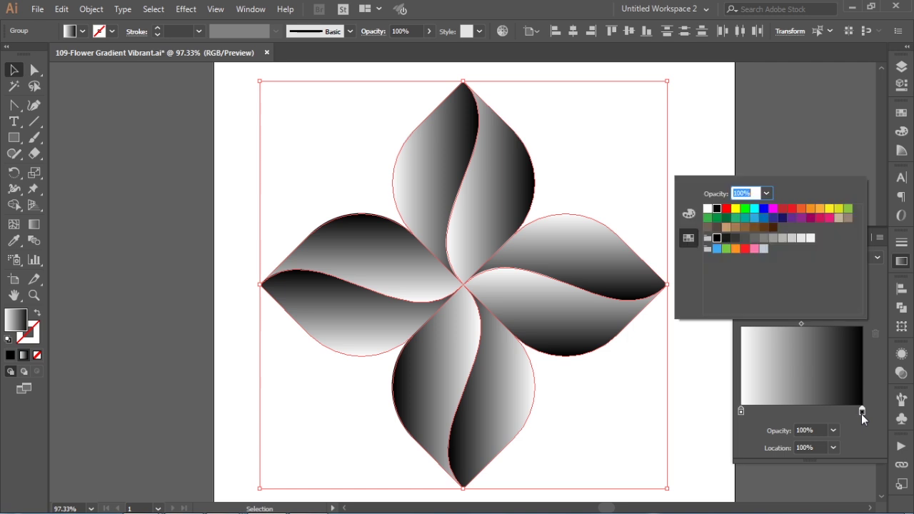
left_click(746, 249)
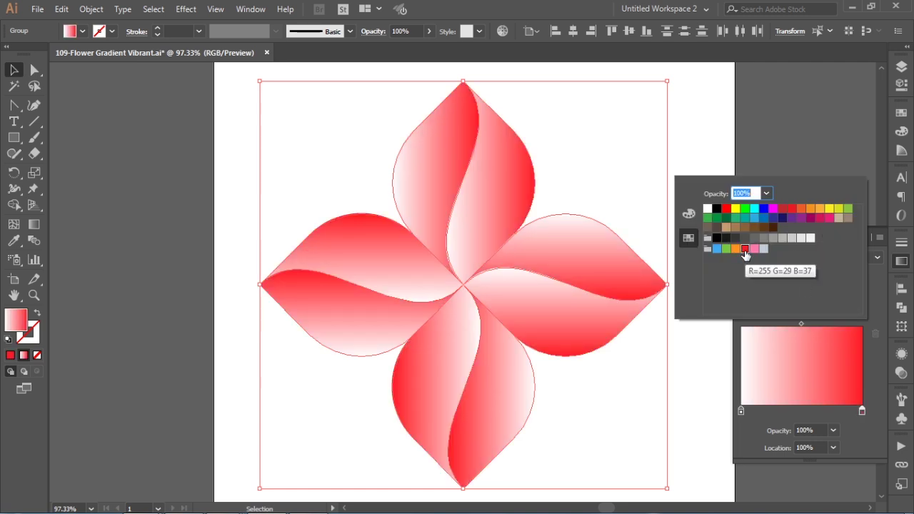
left_click(820, 219)
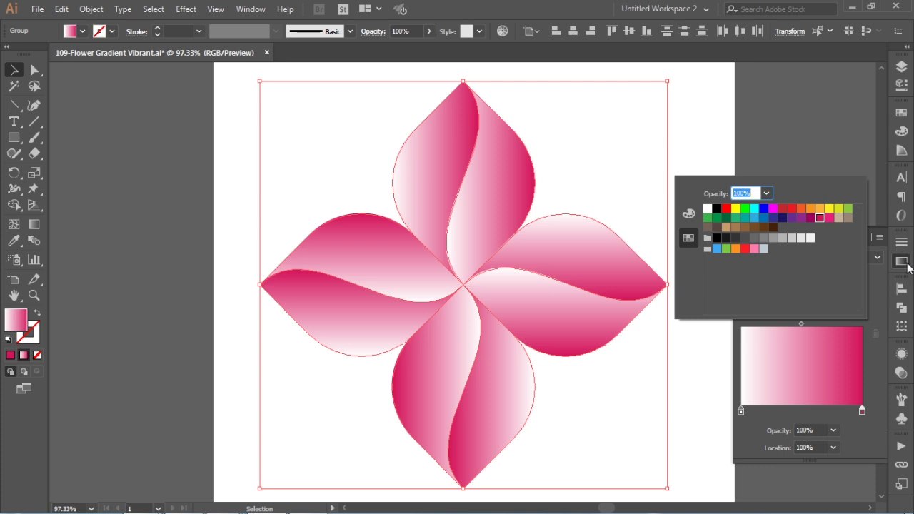
left_click(856, 253)
left_click(901, 260)
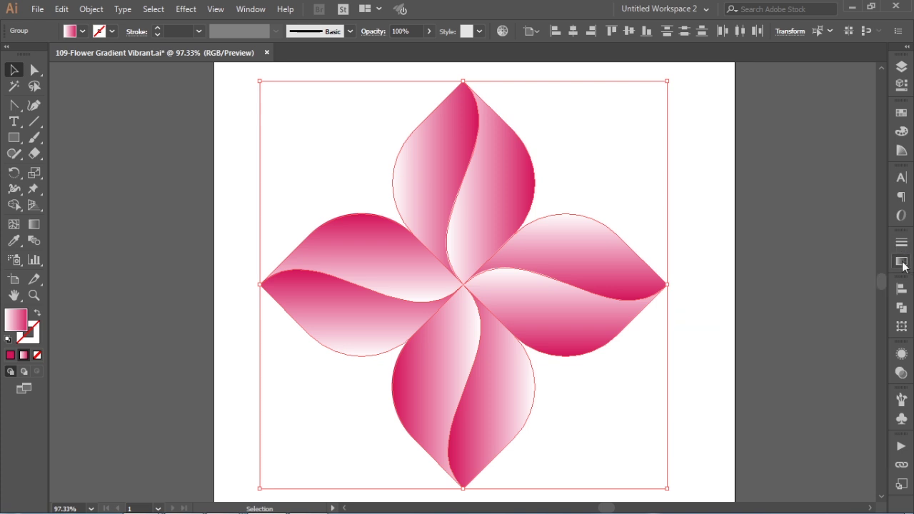
left_click(773, 240)
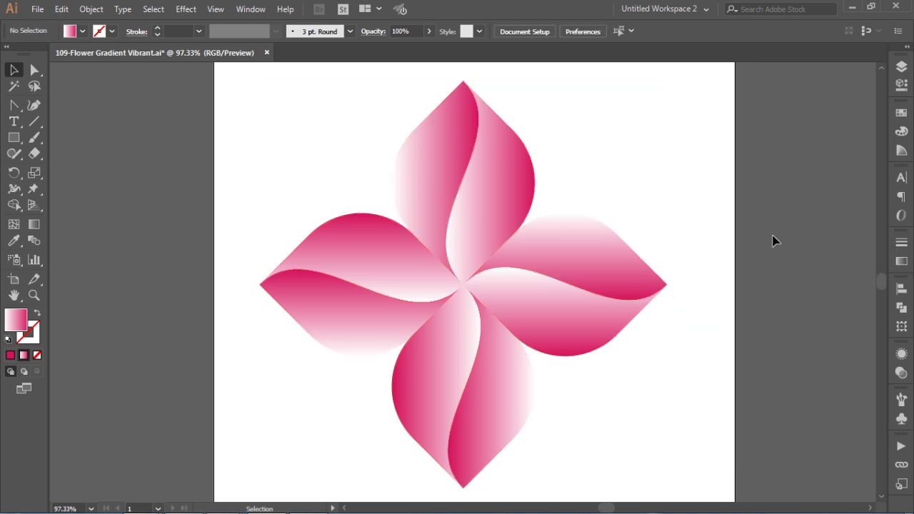